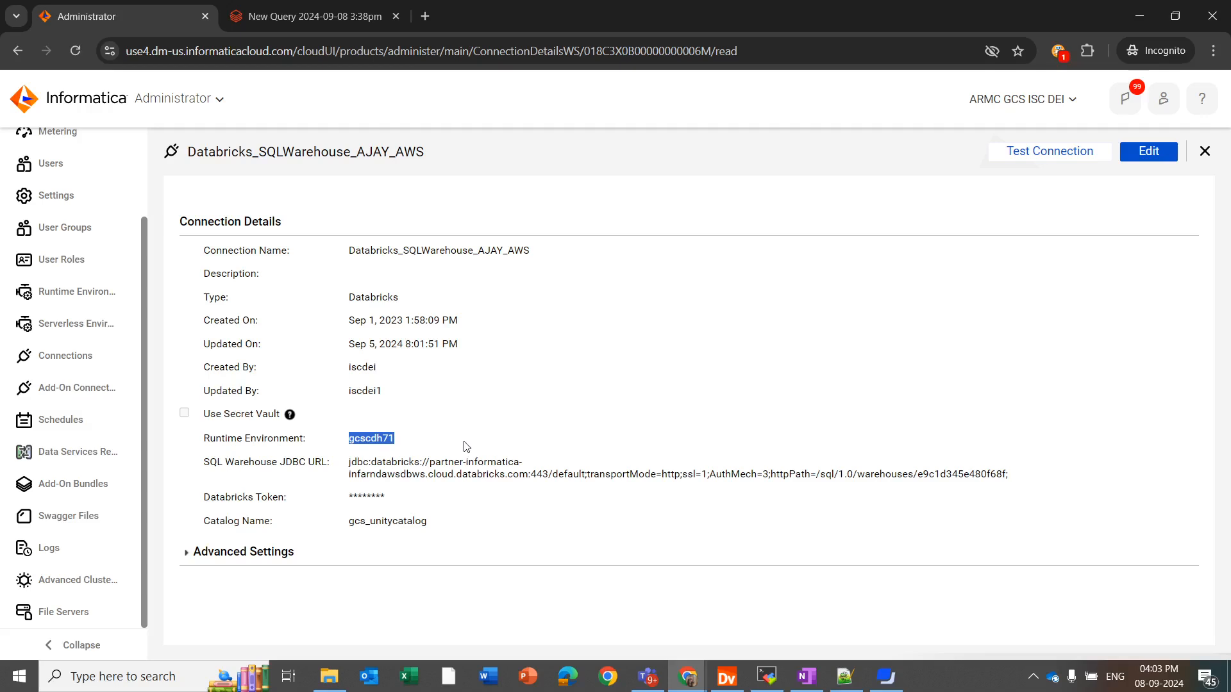
Review the SQL Warehouse JDBC URL in the connection details and test the Databricks connection
click(466, 446)
drag(371, 463, 987, 466)
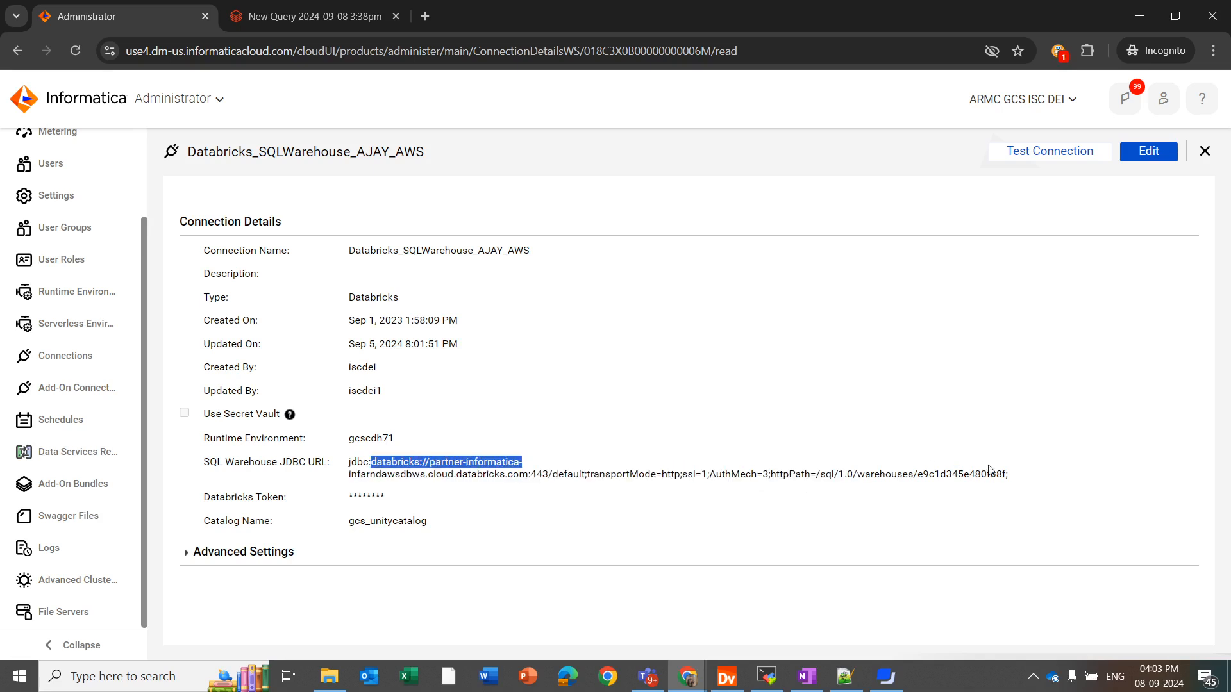
click(991, 467)
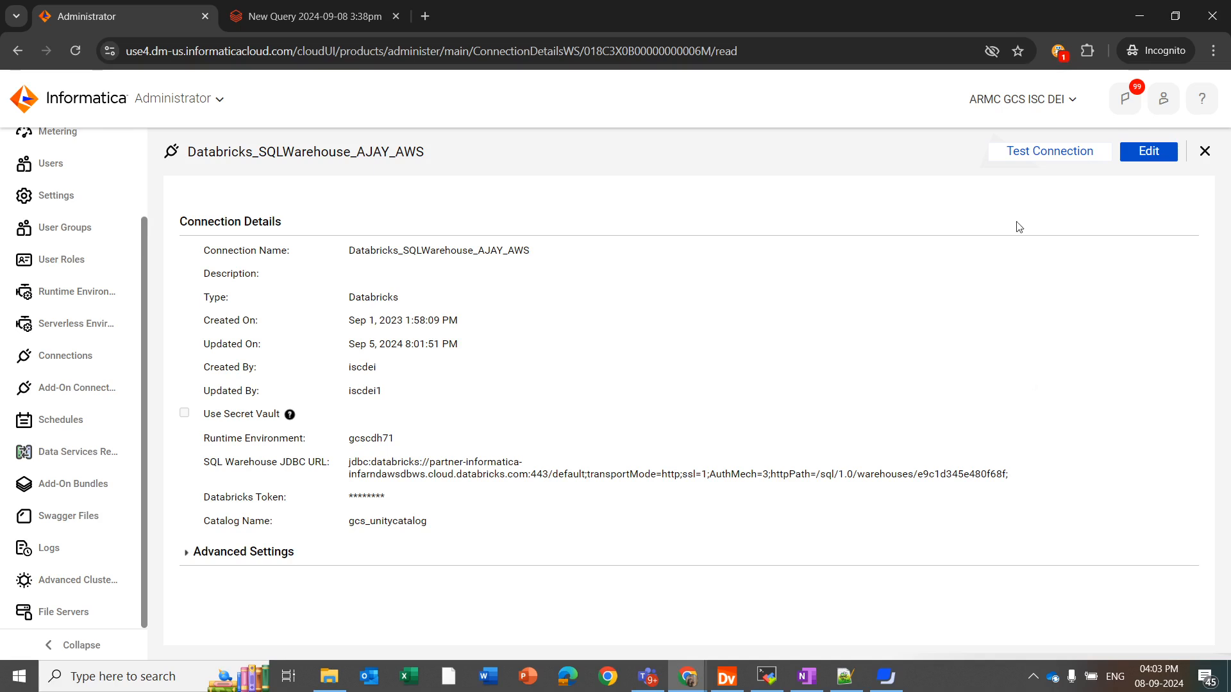
click(1021, 156)
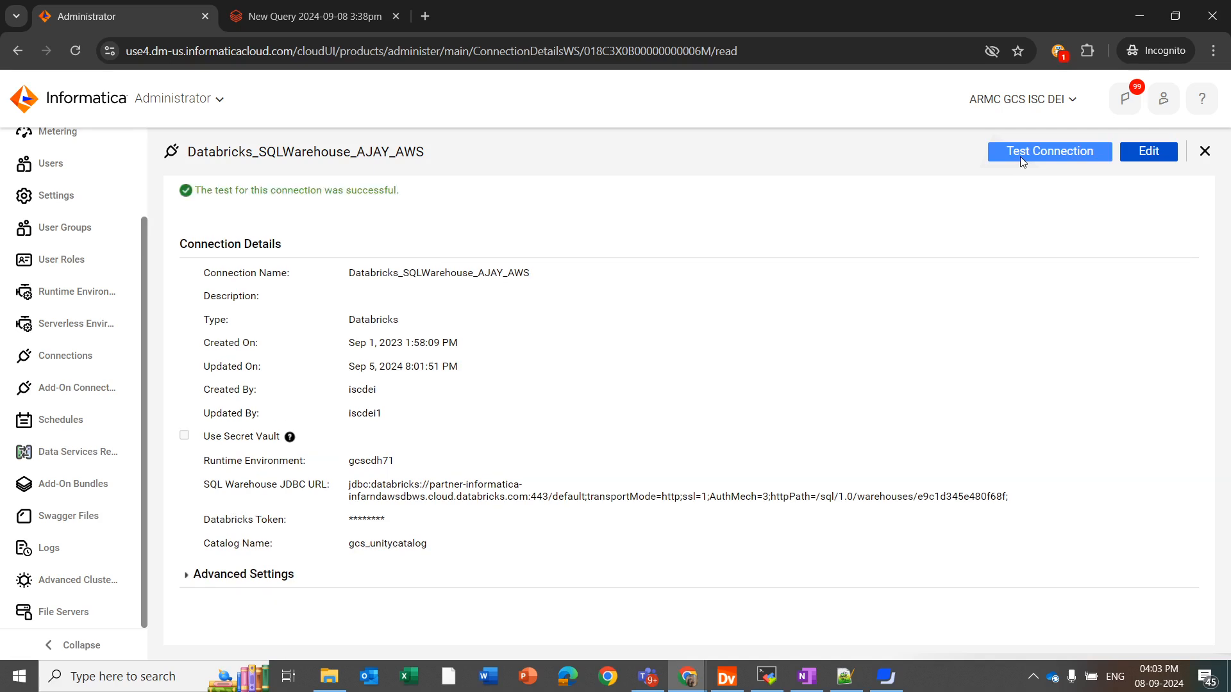
Open the connection for editing and replace the SQL Warehouse JDBC URL with one ending in UseProxy=true;ProxyHost=10.65.134.126;ProxyPort=3128;
click(1135, 152)
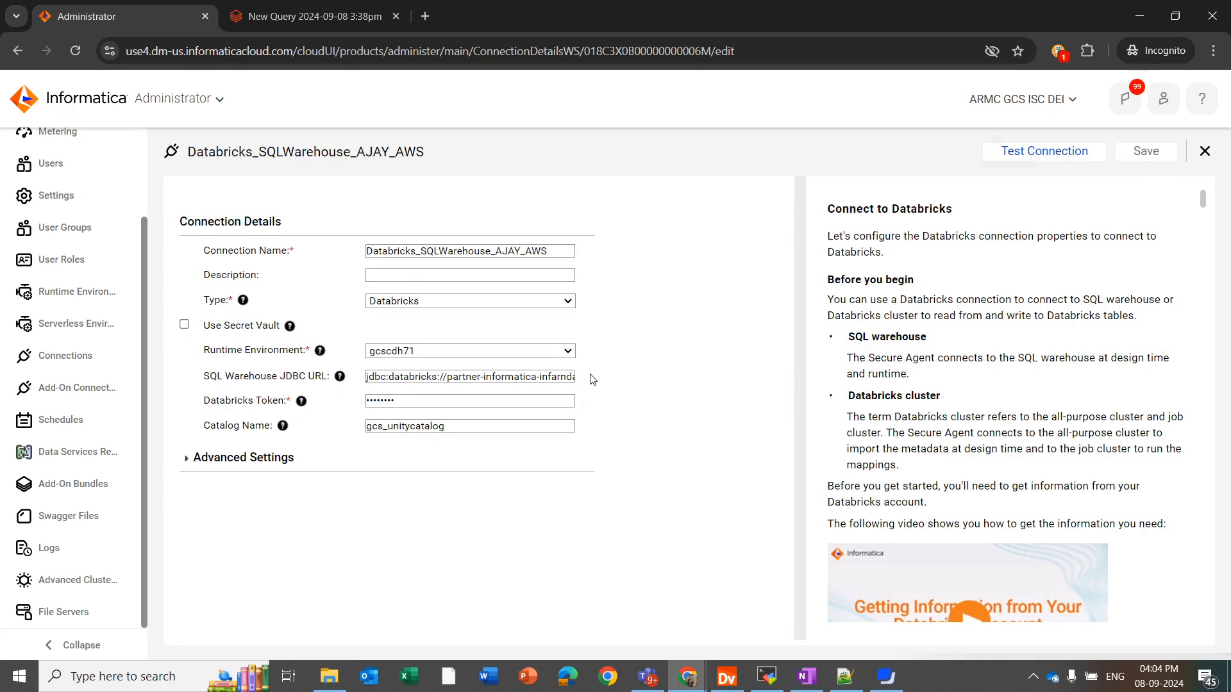
click(548, 376)
key(ctrl+a)
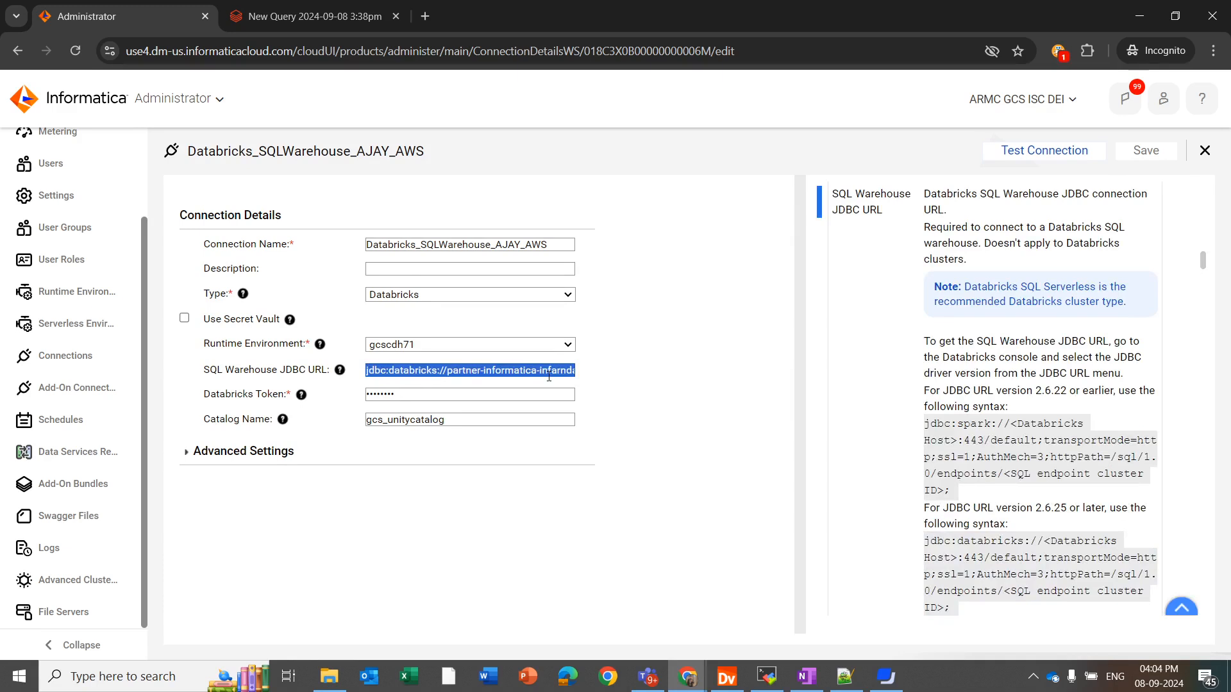
key(ctrl+v)
key(ctrl+v)
text(;)
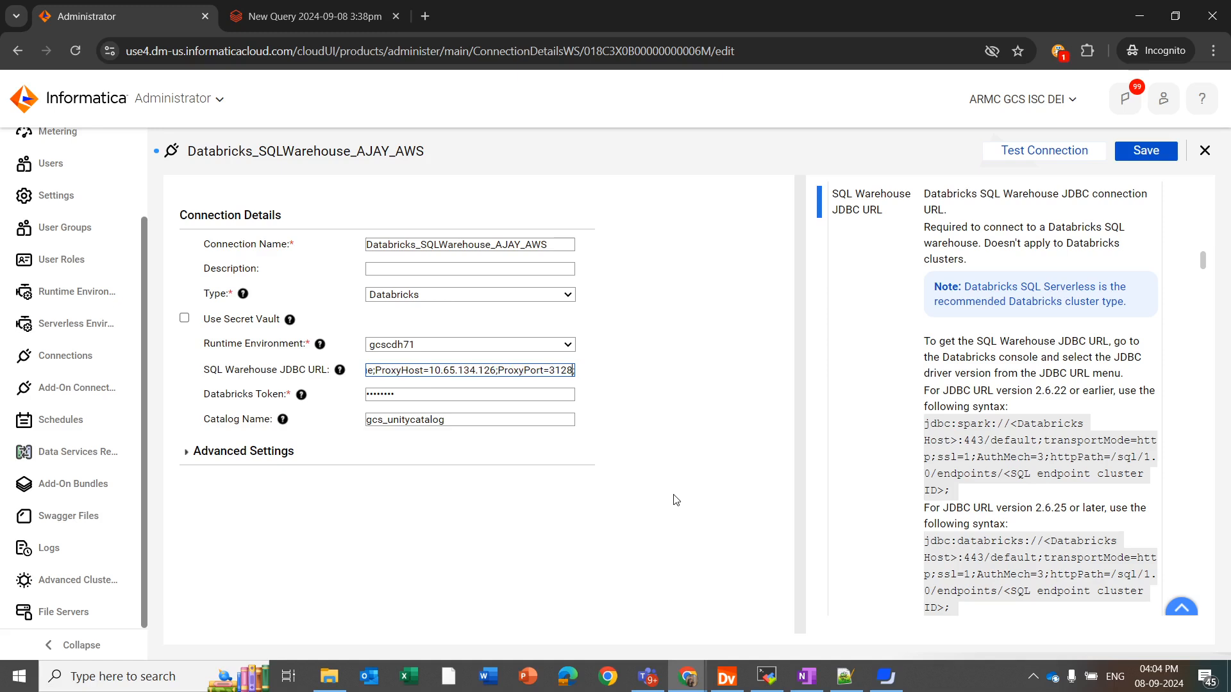
Set the UseProxy parameter in the SQL Warehouse JDBC URL to 1
key(Left)
key(Left)
key(Left)
key(Left)
key(Left)
key(Left)
key(Left)
key(Left)
key(Left)
key(Left)
key(Left)
key(Left)
key(Left)
key(Left)
key(Left)
key(Right)
key(Right)
key(Right)
key(Right)
key(shift+Left)
key(shift+Left)
key(shift+Left)
key(shift+Left)
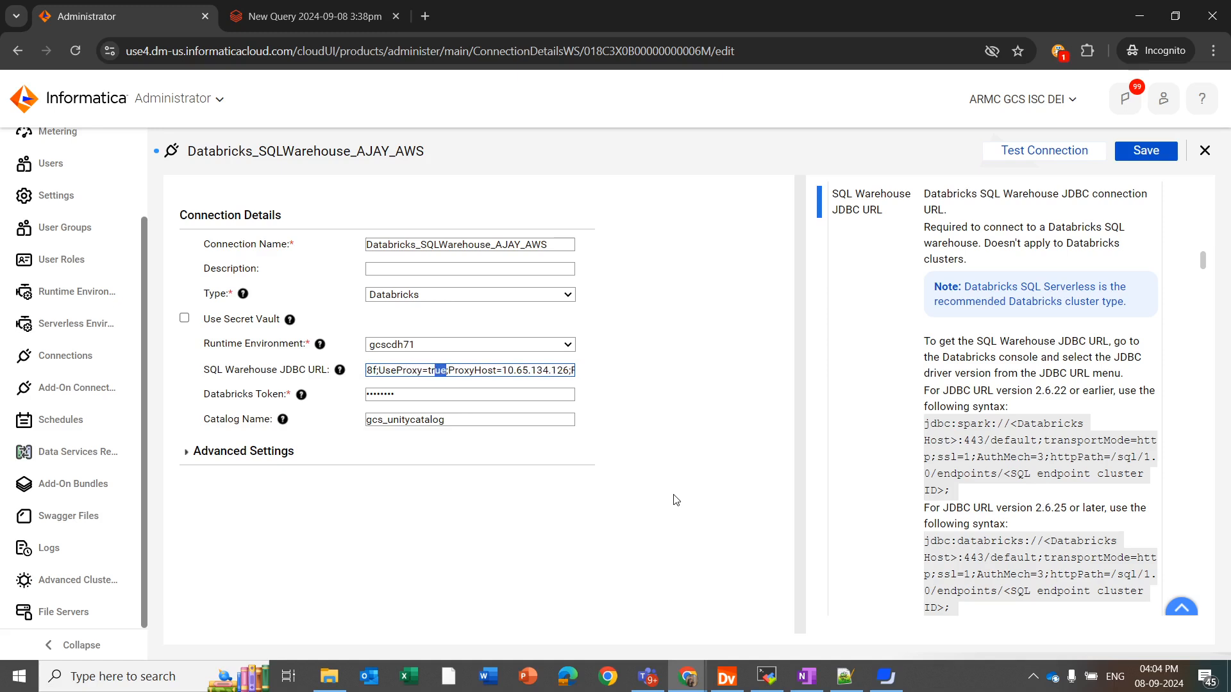
text(1)
key(Right)
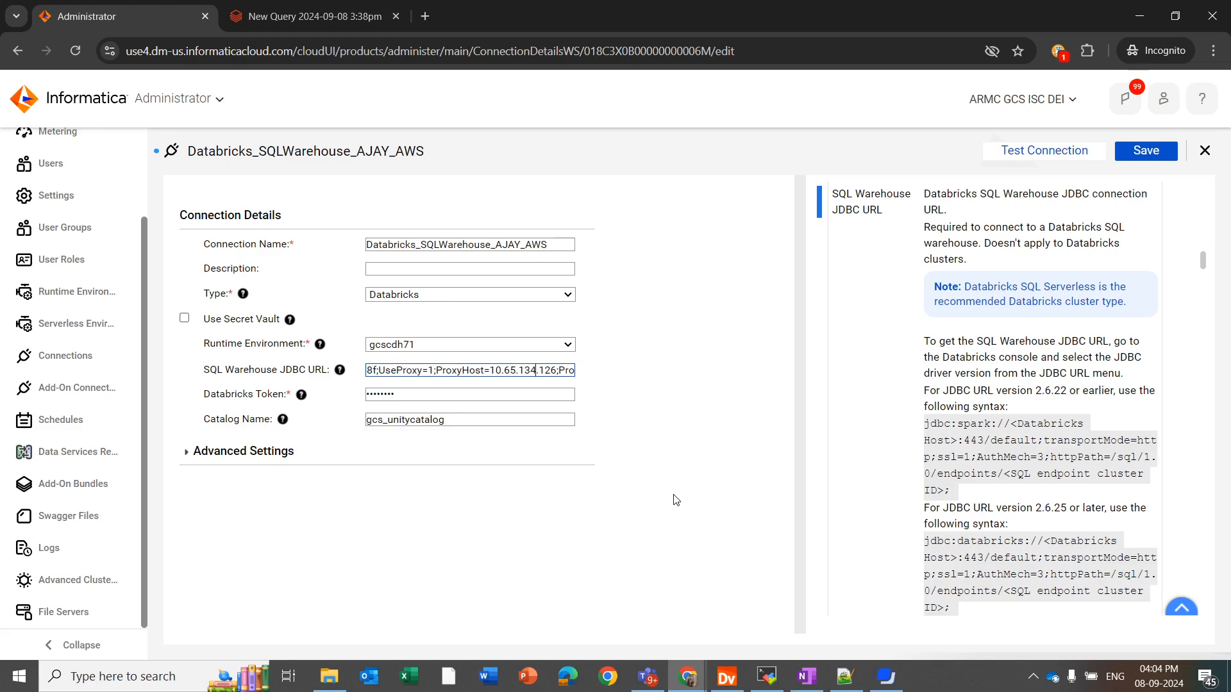
Check the ProxyHost and ProxyPort parameters in the JDBC URL, test the connection and examine the HTTP response code
key(Right)
key(Right)
key(Right)
key(Right)
key(Right)
key(Right)
key(Right)
key(Right)
key(Right)
key(Right)
key(Right)
key(Right)
key(Right)
key(Right)
key(Right)
key(Right)
key(Right)
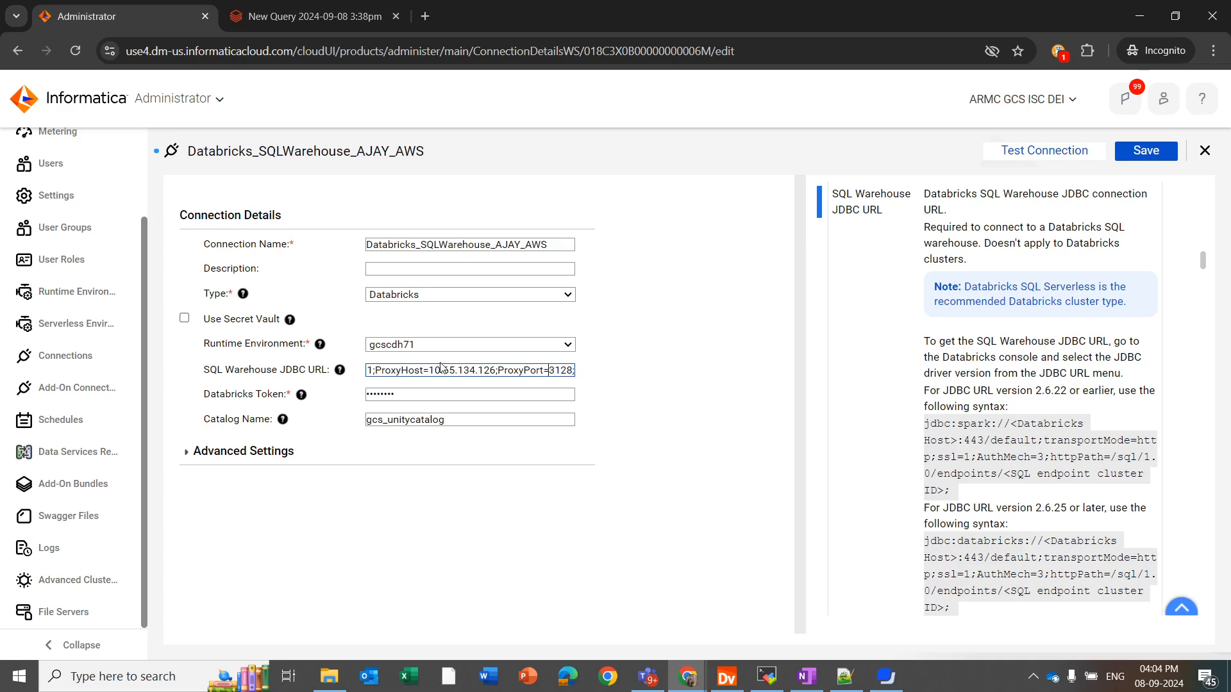
click(1029, 149)
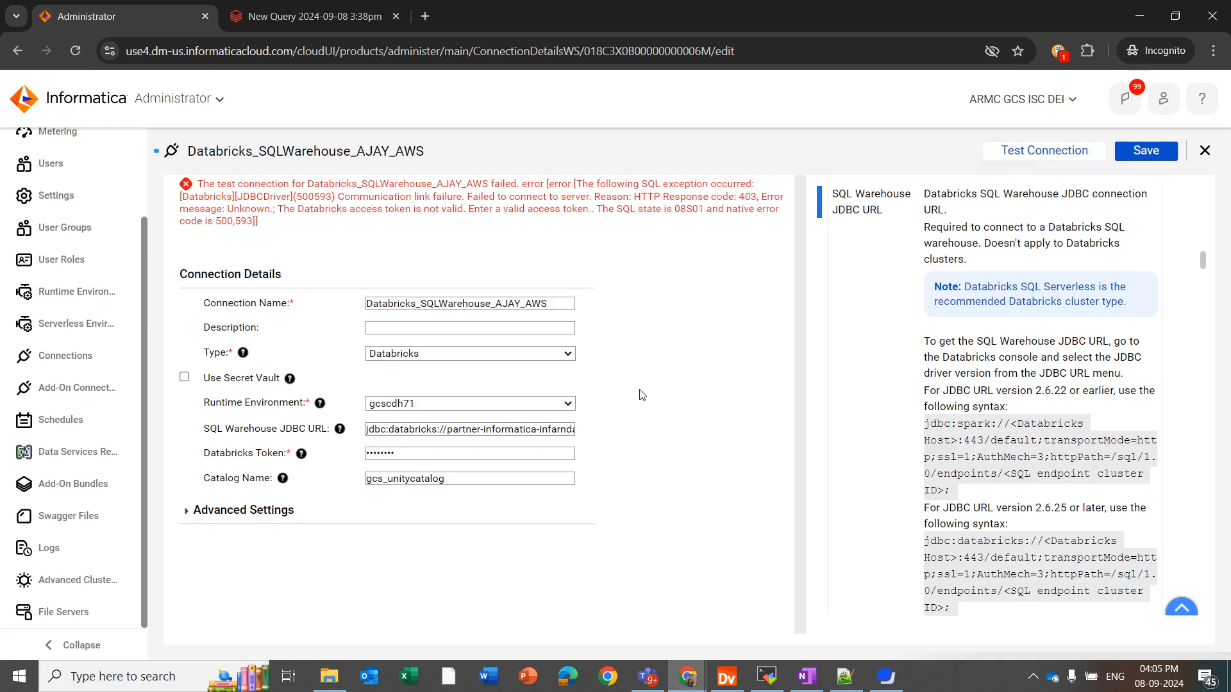
double_click(722, 197)
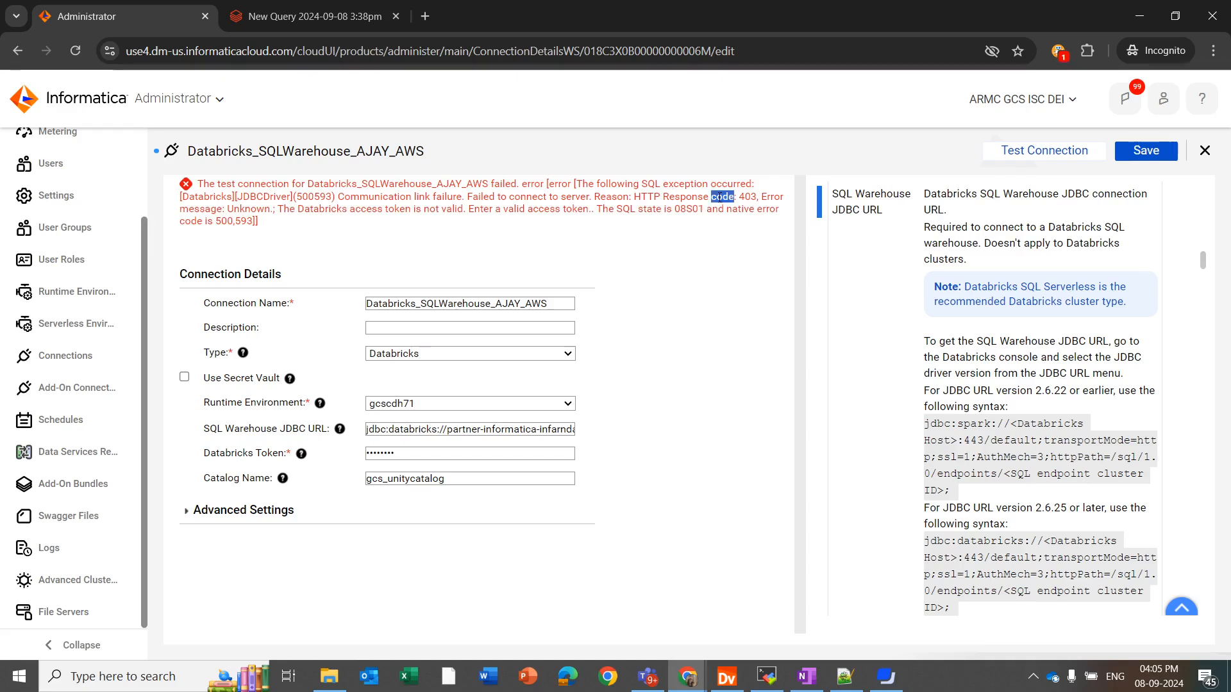
Remove the UseProxy, ProxyHost and ProxyPort parameters from the end of the SQL Warehouse JDBC URL and test the connection
click(585, 436)
click(562, 428)
key(ctrl+a)
key(ctrl+v)
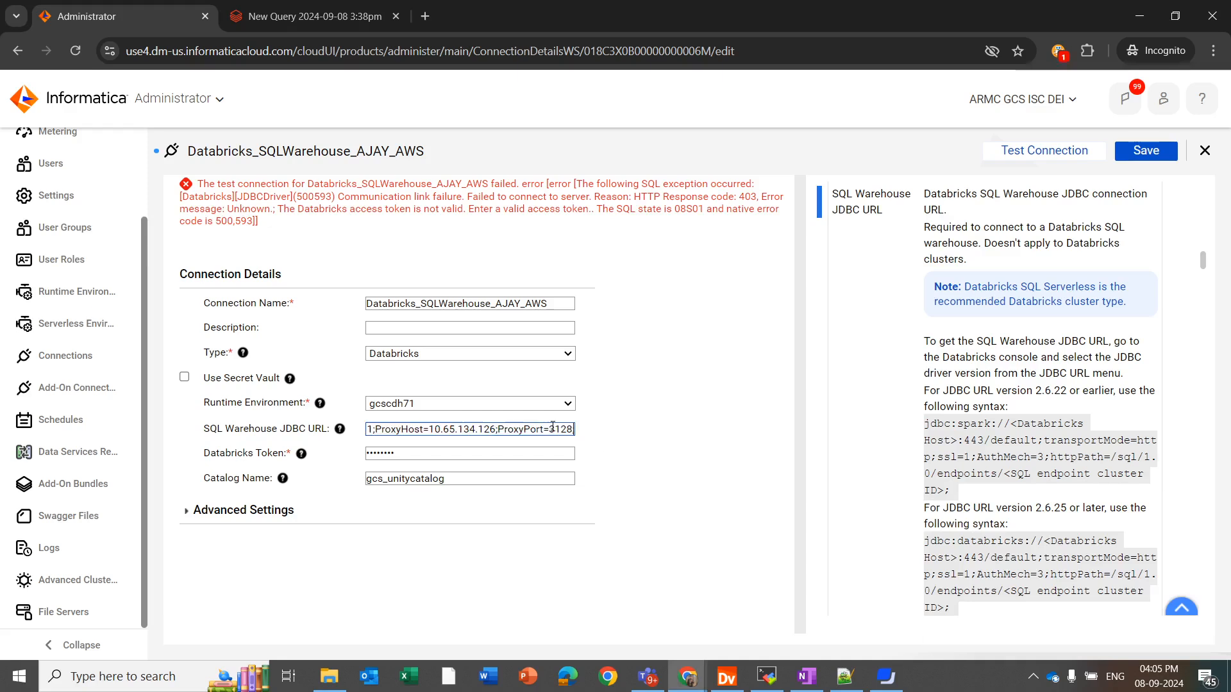
key(Left)
key(Left)
key(Left)
key(Left)
key(Left)
key(Left)
key(Left)
key(Left)
key(Left)
key(Left)
key(Left)
key(Left)
key(Left)
key(Left)
key(Left)
key(Left)
key(Left)
key(Left)
key(Left)
key(Left)
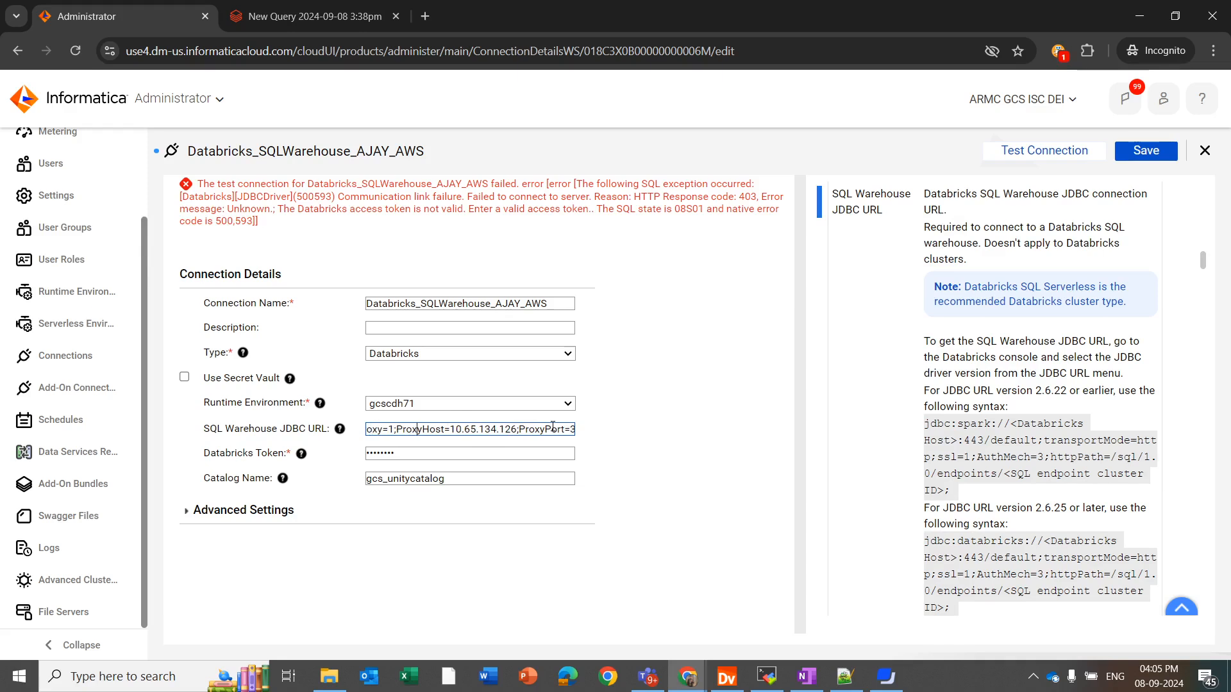
key(End)
key(BackSpace)
key(BackSpace)
key(BackSpace)
key(BackSpace)
key(BackSpace)
key(BackSpace)
key(BackSpace)
key(BackSpace)
key(BackSpace)
key(BackSpace)
key(BackSpace)
key(BackSpace)
key(BackSpace)
key(BackSpace)
key(BackSpace)
key(BackSpace)
key(BackSpace)
key(BackSpace)
key(BackSpace)
key(BackSpace)
key(BackSpace)
key(BackSpace)
key(BackSpace)
key(BackSpace)
key(BackSpace)
key(BackSpace)
key(BackSpace)
key(BackSpace)
key(BackSpace)
key(BackSpace)
key(BackSpace)
key(BackSpace)
click(1051, 154)
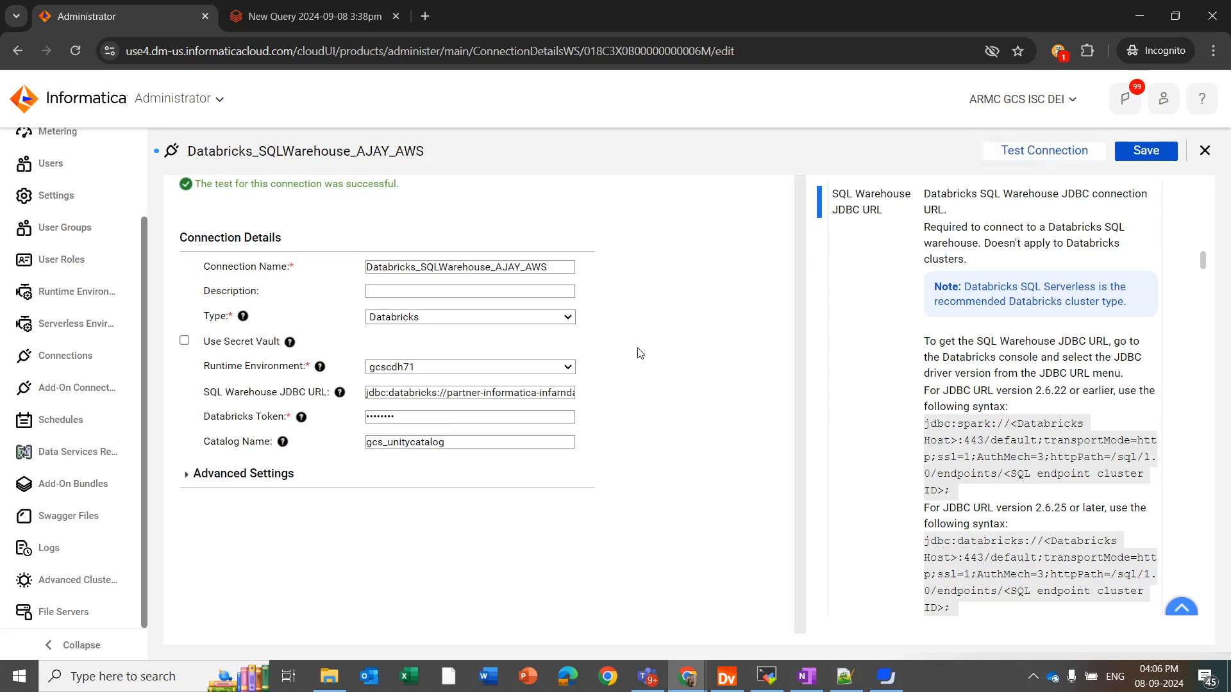
Set the Runtime Environment to AGENTAJAY, test the connection with the plain JDBC URL and examine the HTTP response code
click(458, 369)
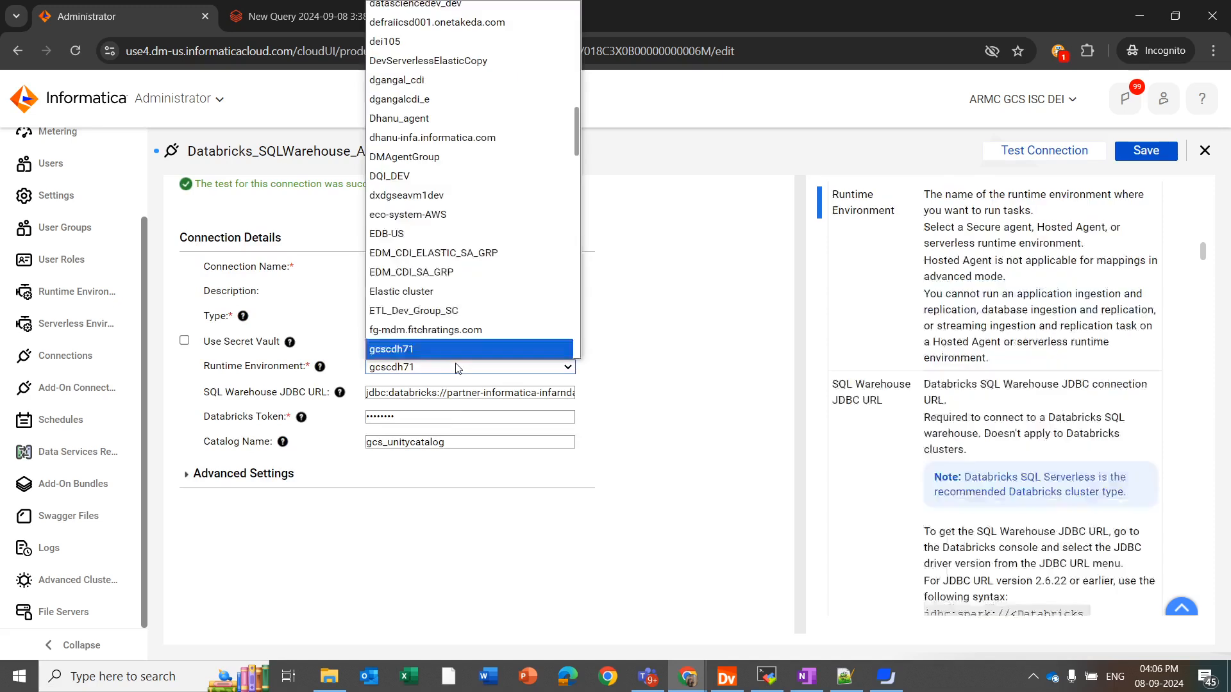
scroll(457, 346, up, 10)
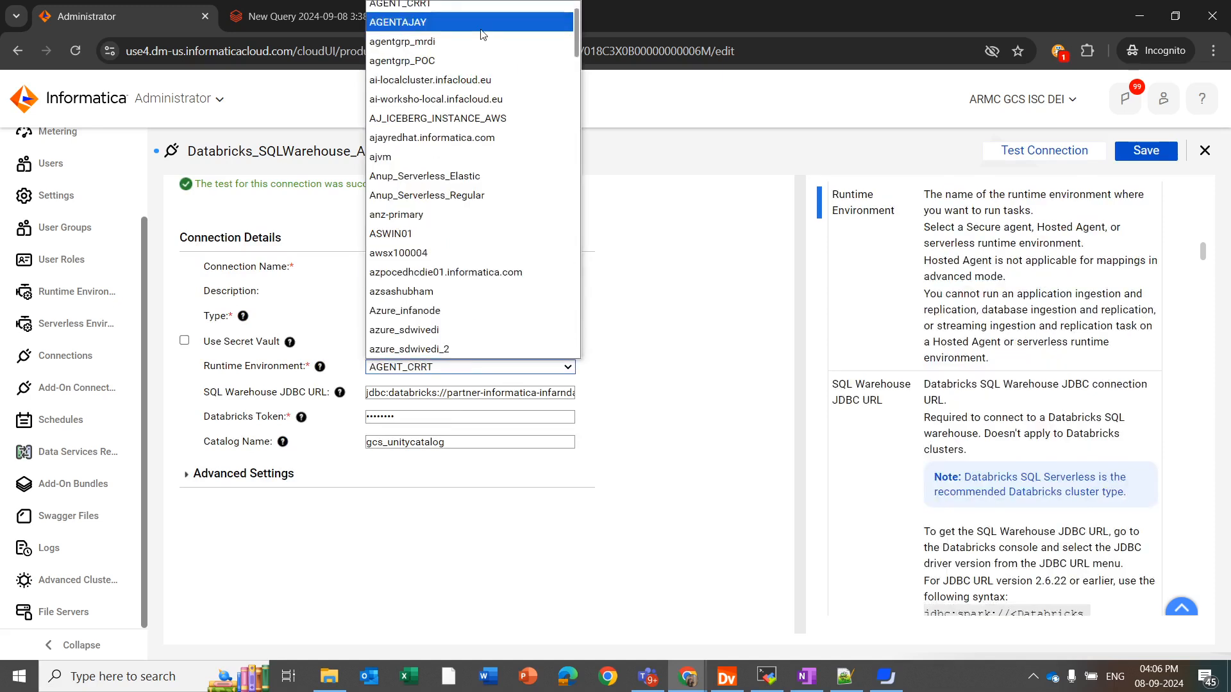
click(479, 29)
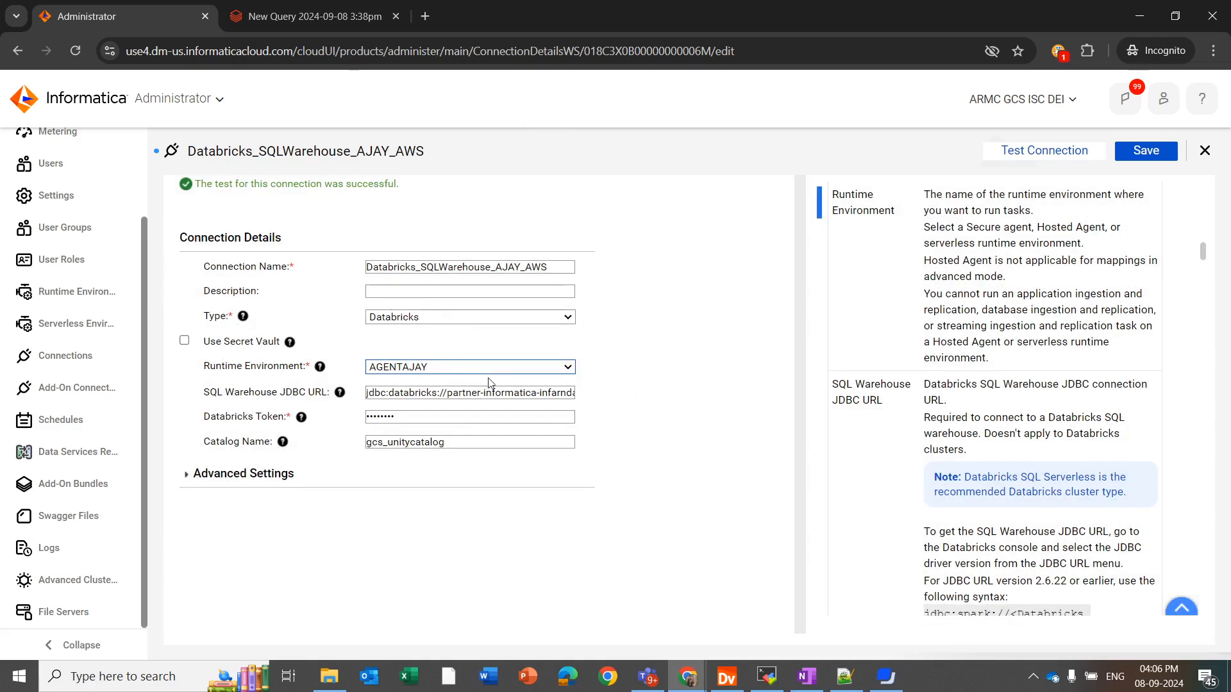
click(506, 392)
key(End)
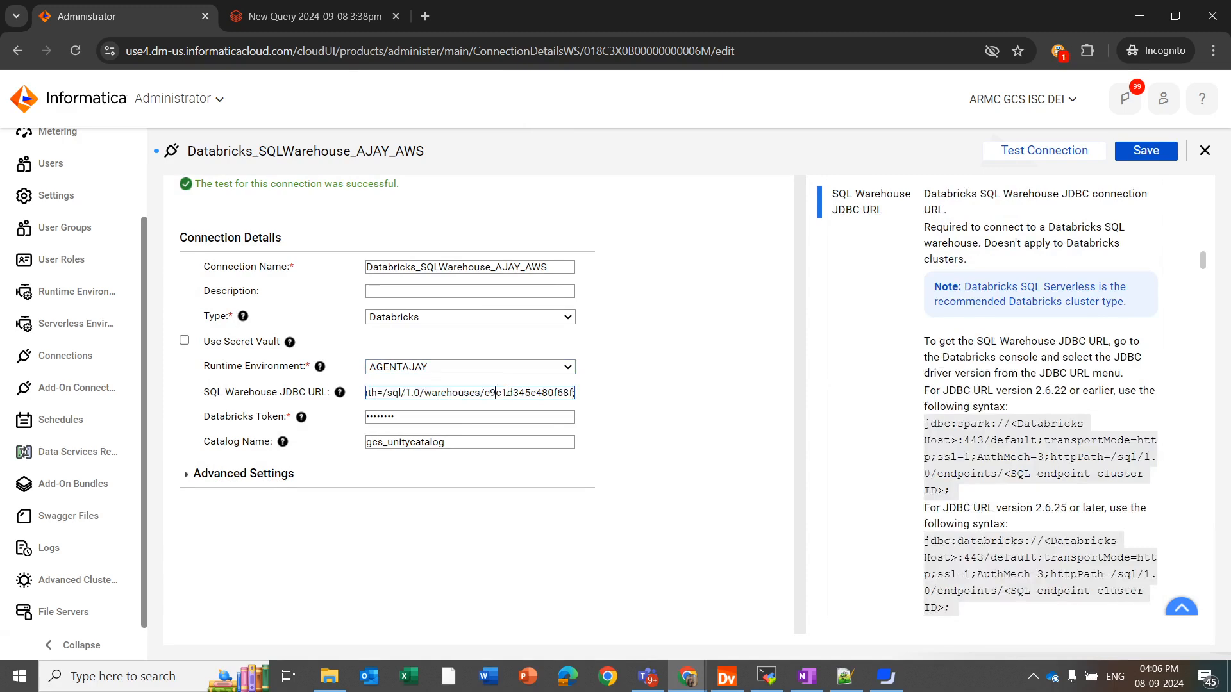
click(999, 150)
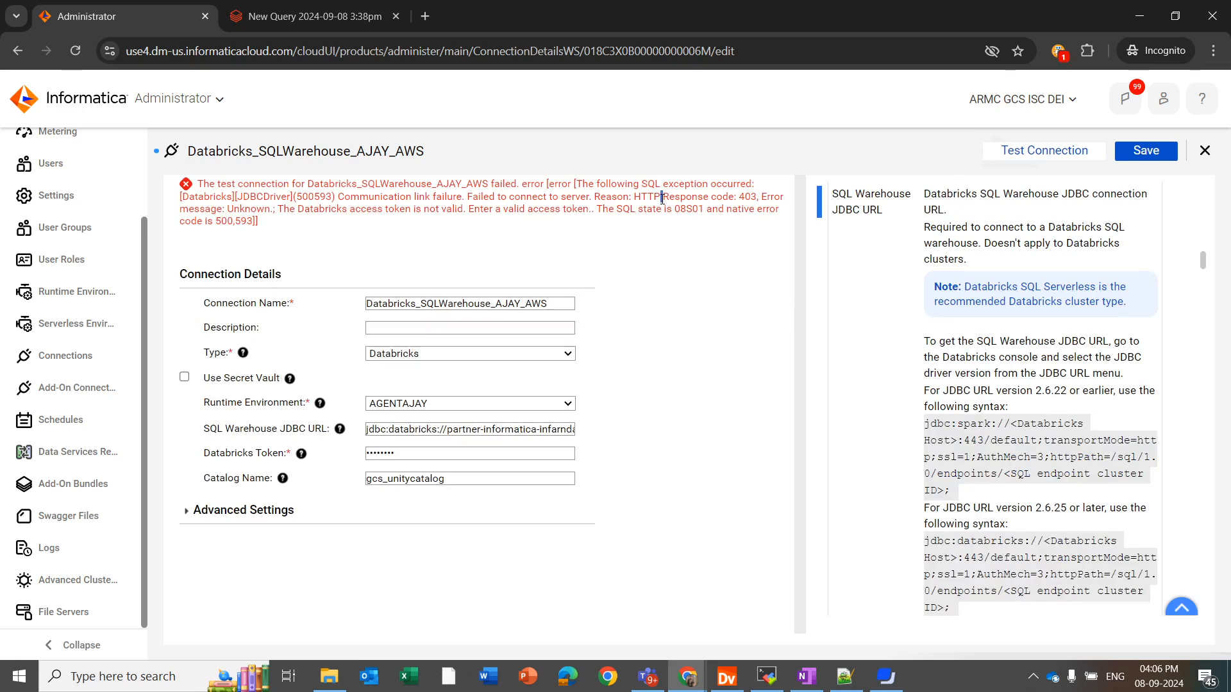
drag(738, 197, 758, 197)
Append INFA_BYPASS_PROXY=1 to the end of the SQL Warehouse JDBC URL and test the connection
click(520, 428)
key(ctrl+a)
key(ctrl+v)
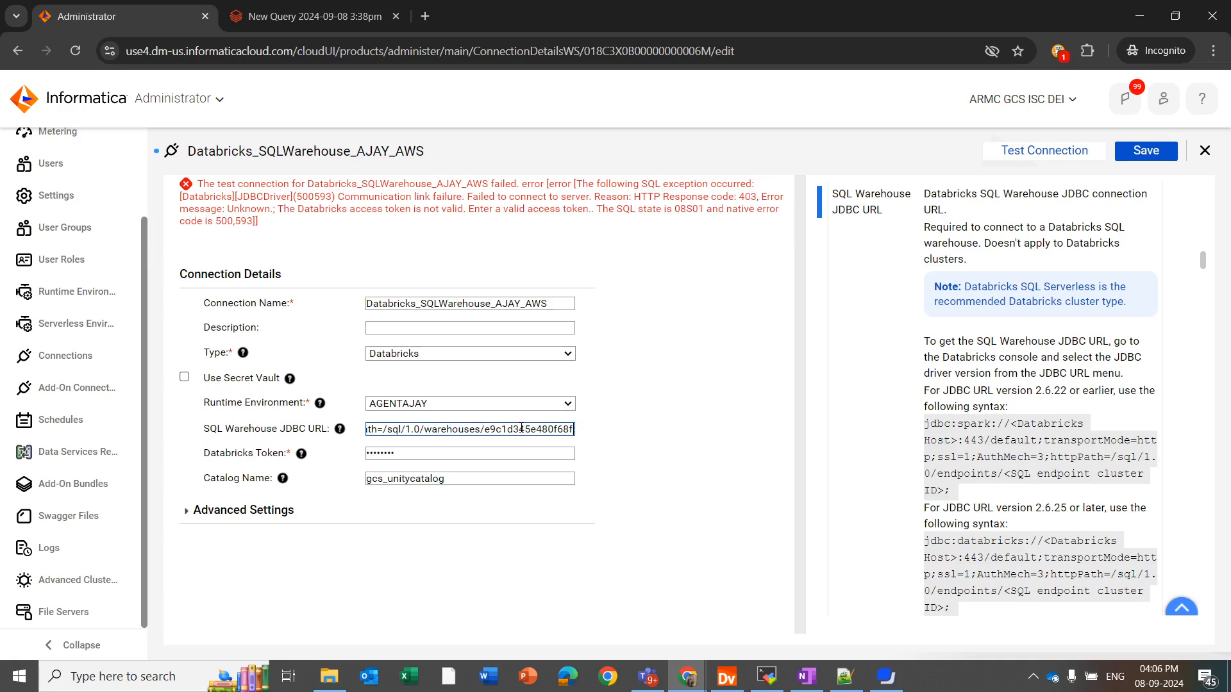
text(INFA_BYPASS_PROXY=1)
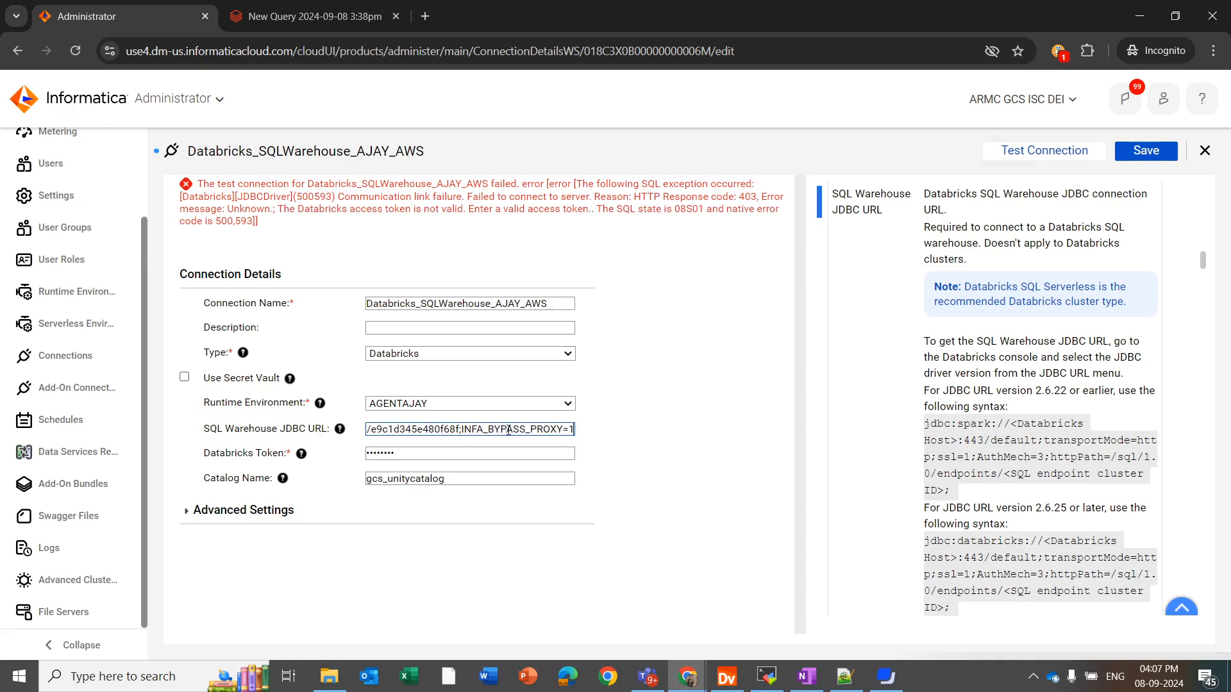
click(1000, 161)
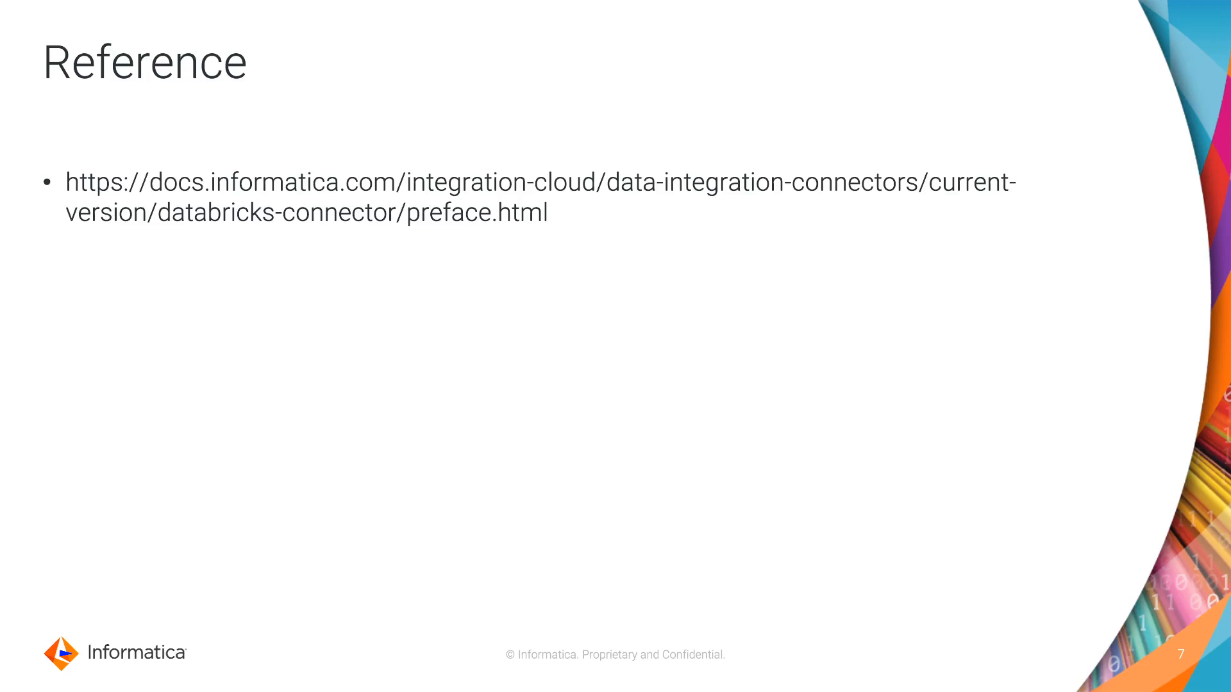
click(395, 251)
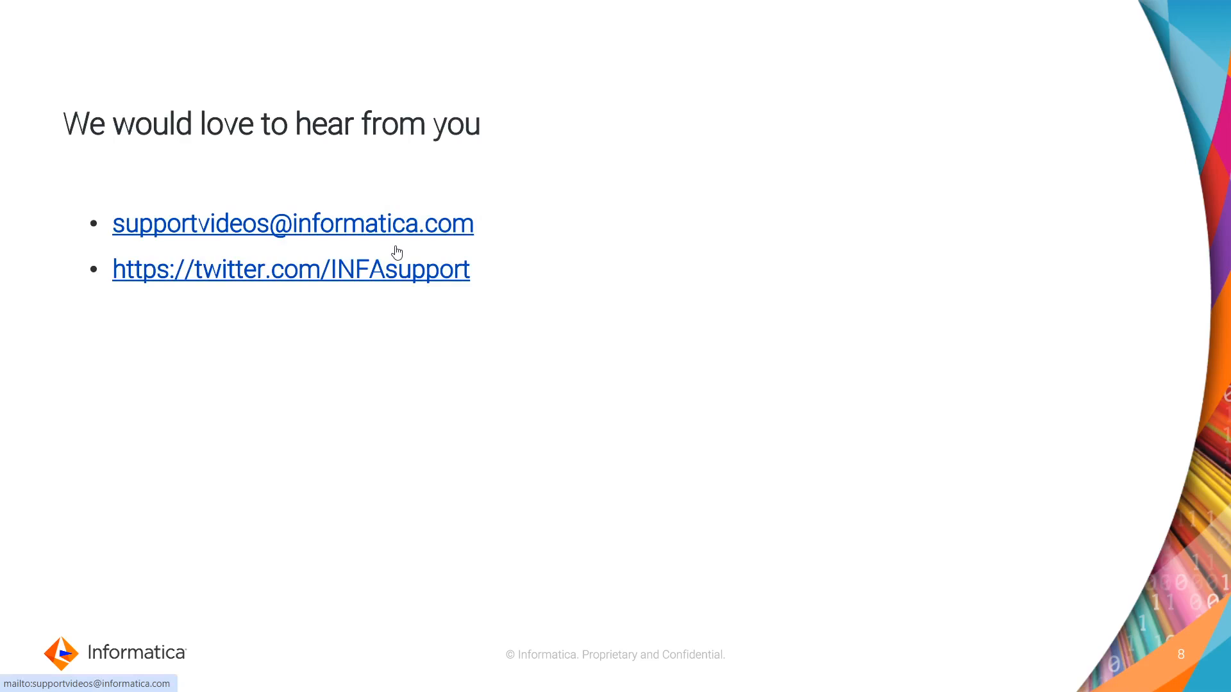